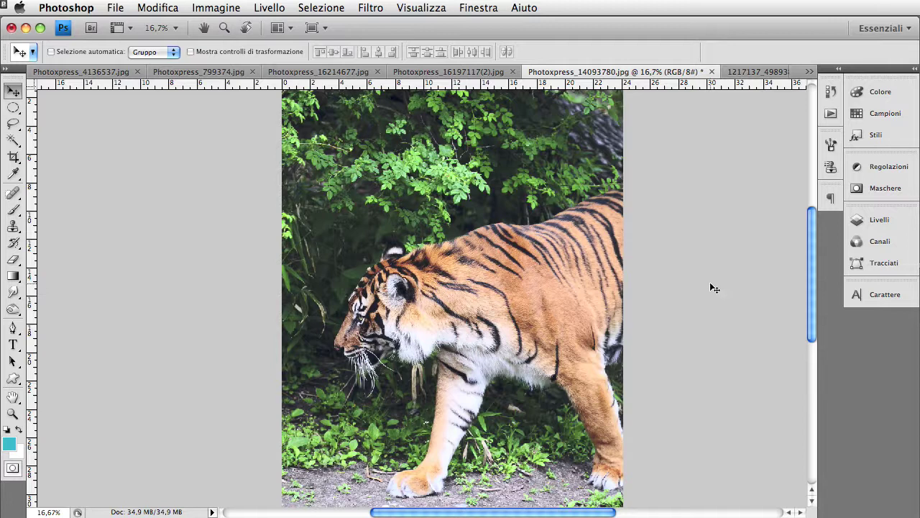
- Duplicate the Sfondo layer in the Livelli panel to create Sfondo copia on top
{"action": "left_click", "coordinate": [895, 222]}
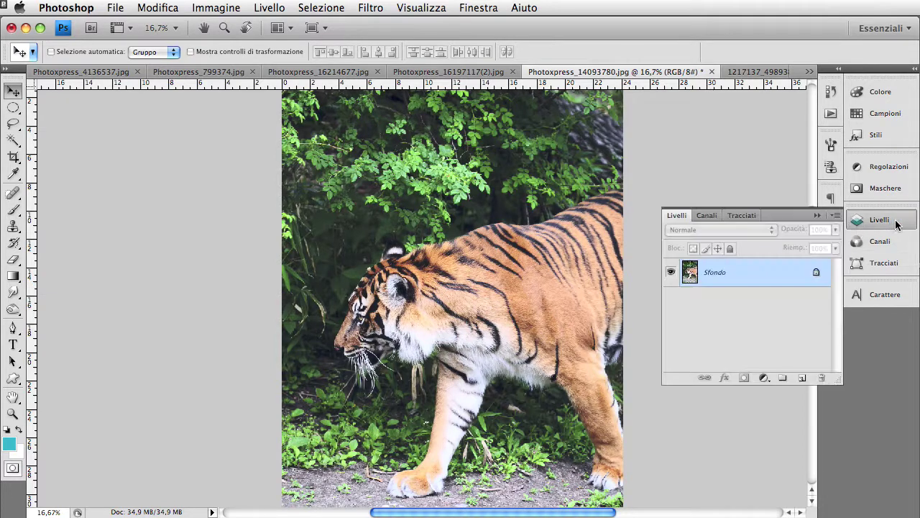
{"action": "mouse_move", "coordinate": [690, 273]}
{"action": "left_mouse_down"}
{"action": "mouse_move", "coordinate": [802, 364]}
{"action": "mouse_move", "coordinate": [803, 377]}
{"action": "left_mouse_up"}
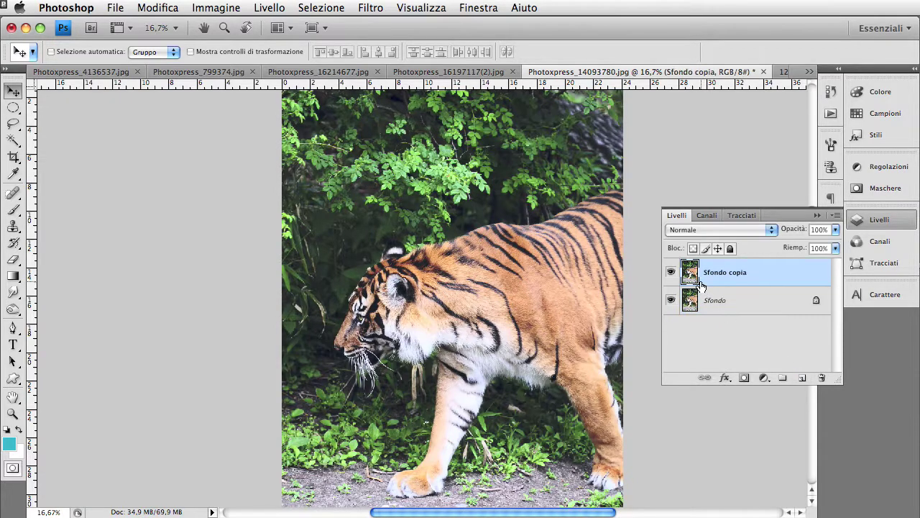
{"action": "left_click", "coordinate": [371, 7]}
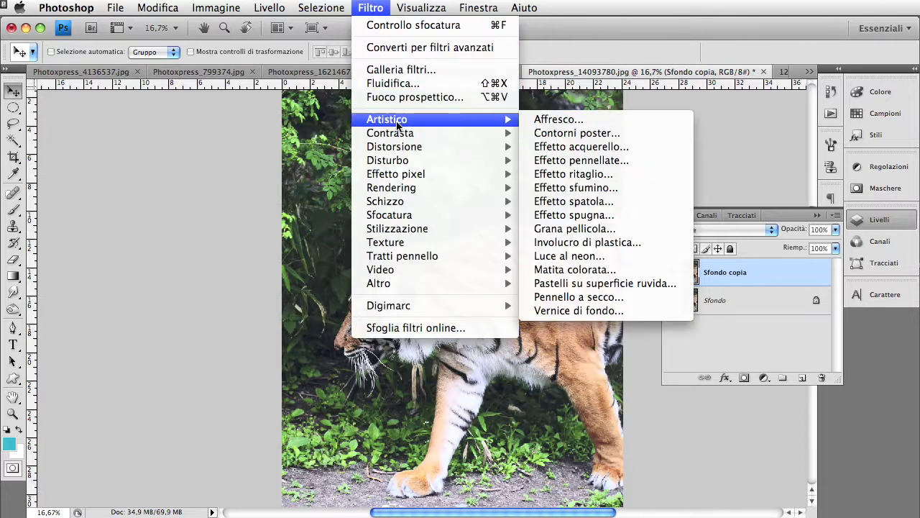
{"action": "mouse_move", "coordinate": [403, 215]}
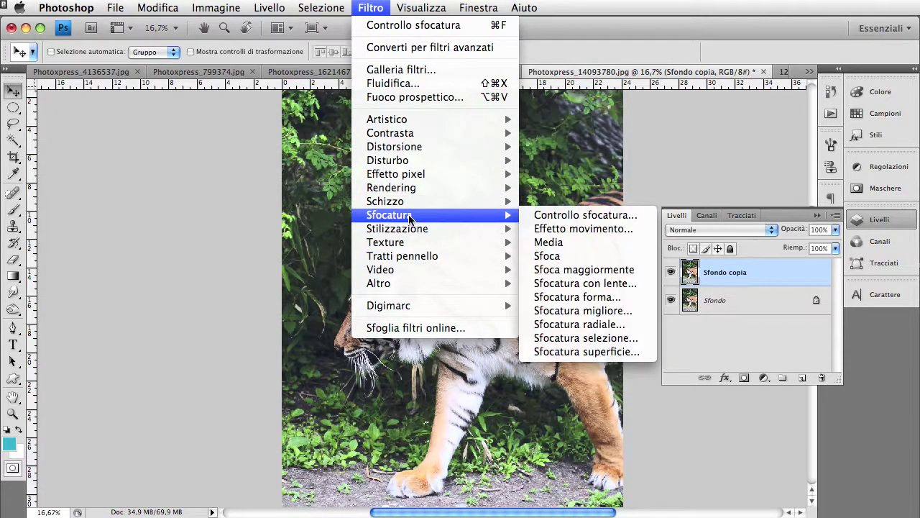
- Blur Sfondo copia with a 7,2-pixel Controllo sfocatura and add a white layer mask
{"action": "left_click", "coordinate": [640, 216]}
{"action": "left_click_drag", "start_coordinate": [688, 188], "coordinate": [670, 186]}
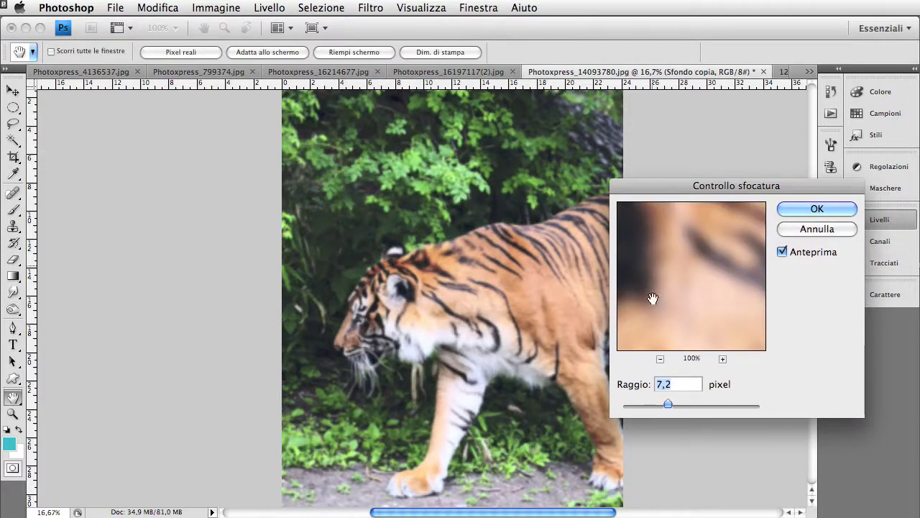
{"action": "left_click", "coordinate": [791, 209]}
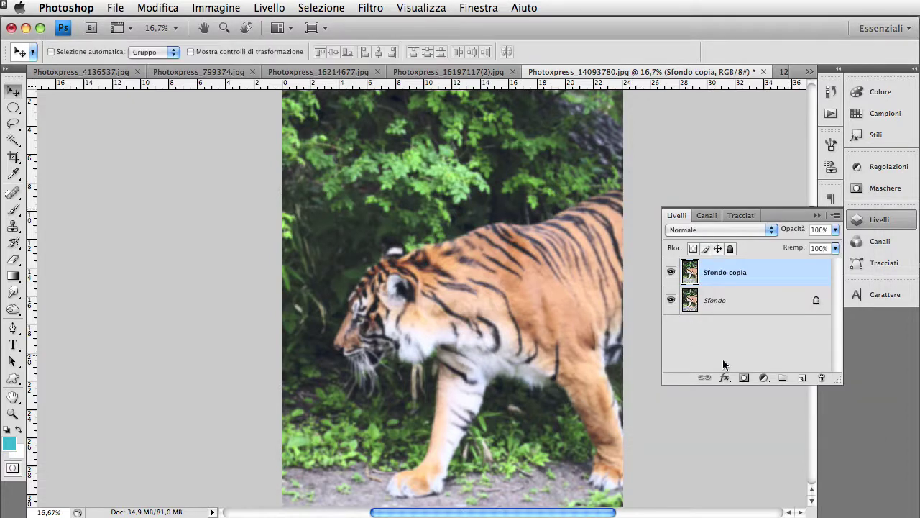
{"action": "left_click", "coordinate": [744, 378]}
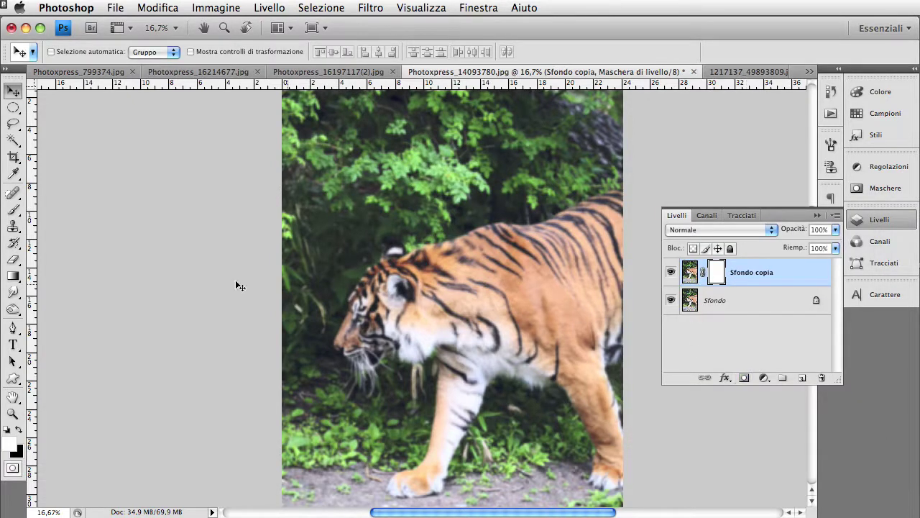
- Select the Brush tool and make black the foreground colour
{"action": "left_click", "coordinate": [12, 211]}
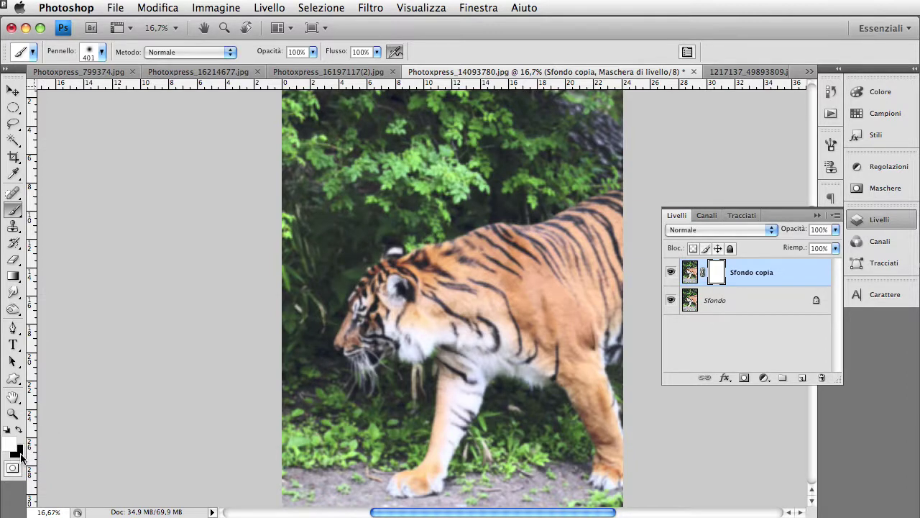
{"action": "key", "text": "x"}
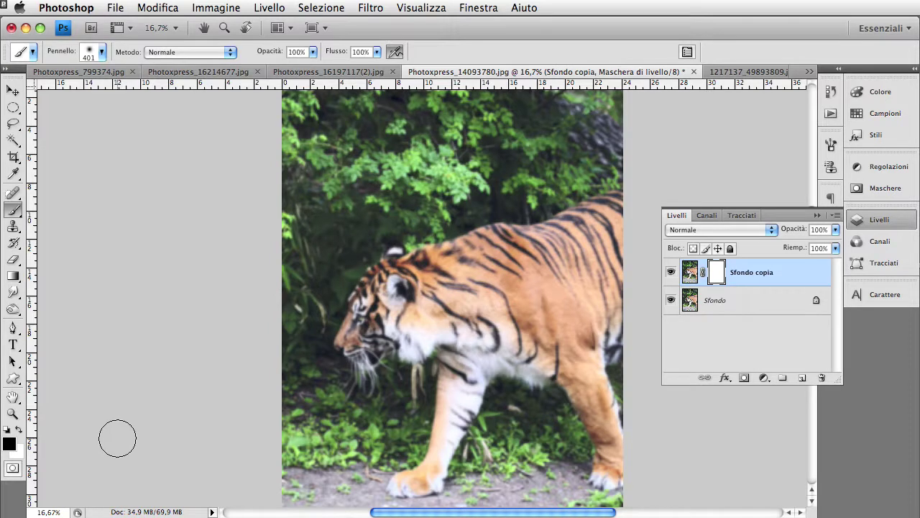
{"action": "key", "text": "x"}
{"action": "key", "text": "x"}
- Paint the mask with a 422 px, 100% hardness brush to restore the sharp tiger body
{"action": "left_click", "coordinate": [102, 52]}
{"action": "left_click_drag", "start_coordinate": [136, 89], "coordinate": [138, 89]}
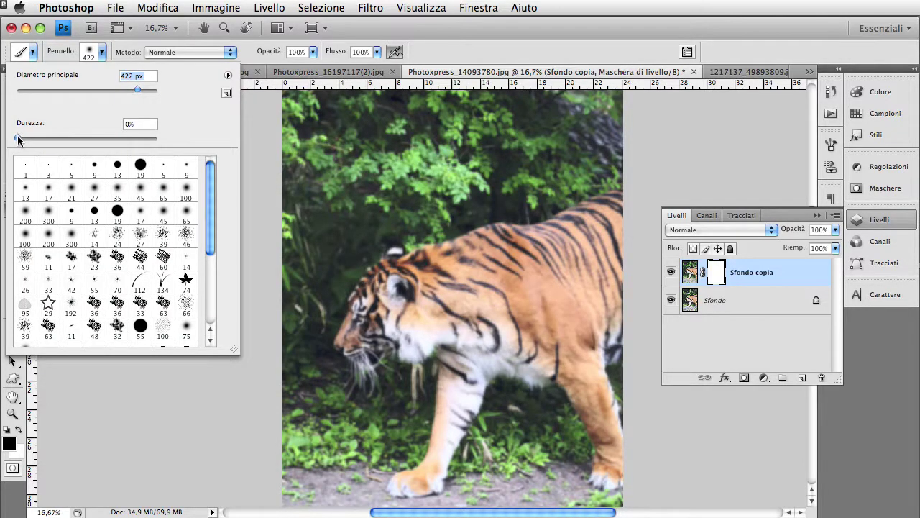
{"action": "left_click_drag", "start_coordinate": [17, 140], "coordinate": [158, 144]}
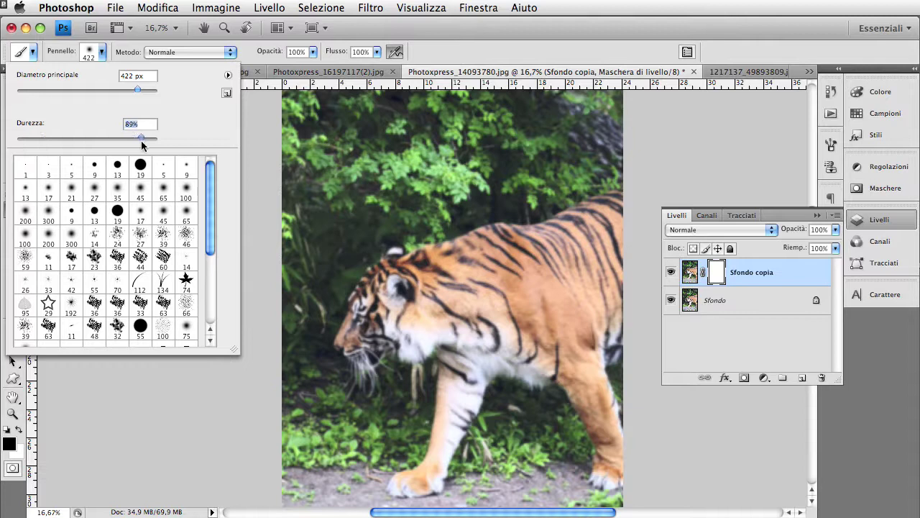
{"action": "left_click", "coordinate": [101, 54]}
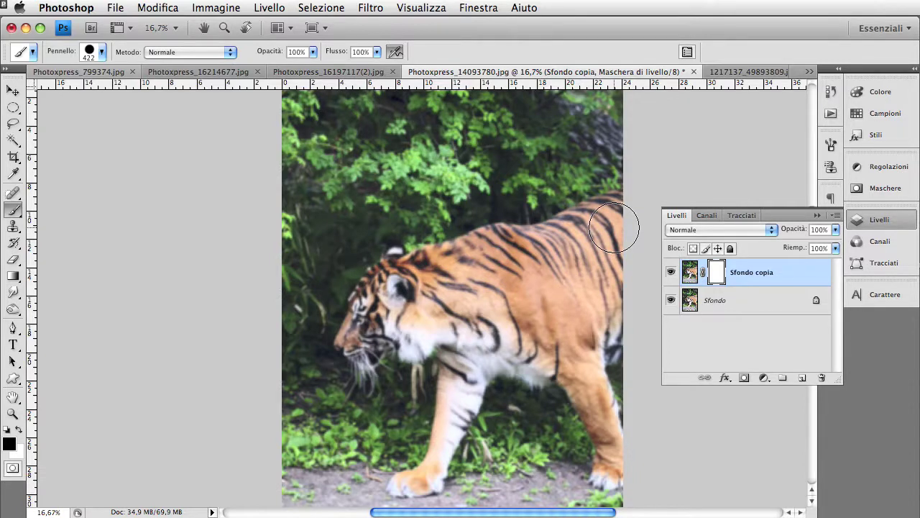
{"action": "key", "text": "ctrl+plus"}
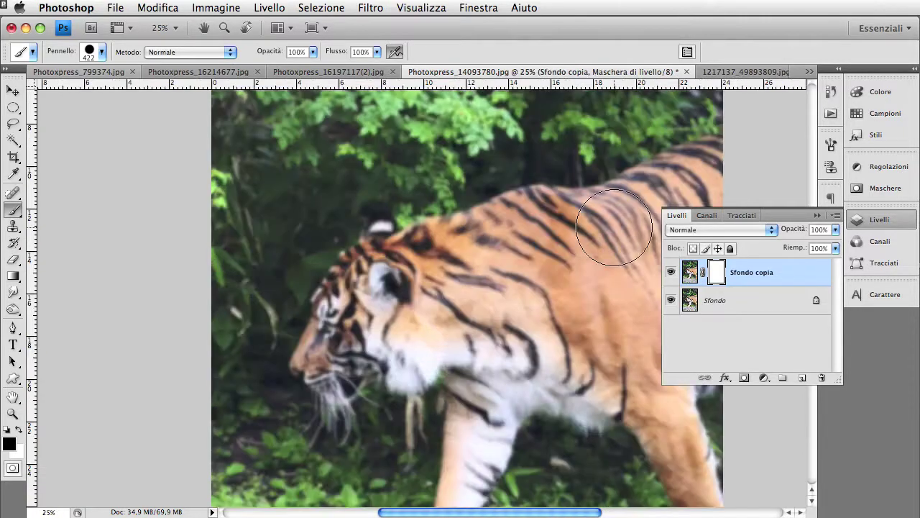
{"action": "scroll", "coordinate": [512, 236], "scroll_direction": "right", "scroll_amount": 5}
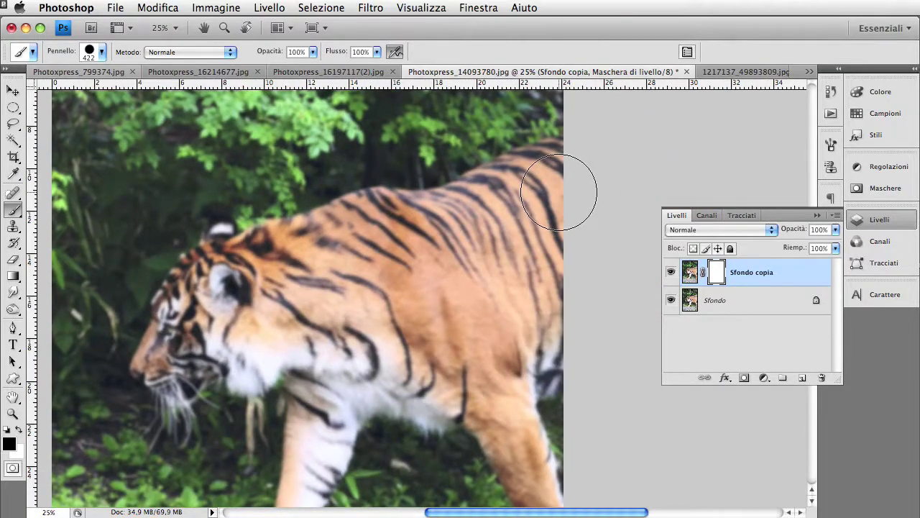
{"action": "mouse_move", "coordinate": [561, 192]}
{"action": "left_mouse_down"}
{"action": "mouse_move", "coordinate": [532, 211]}
{"action": "mouse_move", "coordinate": [576, 195]}
{"action": "mouse_move", "coordinate": [424, 259]}
{"action": "mouse_move", "coordinate": [398, 247]}
{"action": "mouse_move", "coordinate": [230, 288]}
{"action": "mouse_move", "coordinate": [226, 312]}
{"action": "mouse_move", "coordinate": [321, 308]}
{"action": "left_mouse_up"}
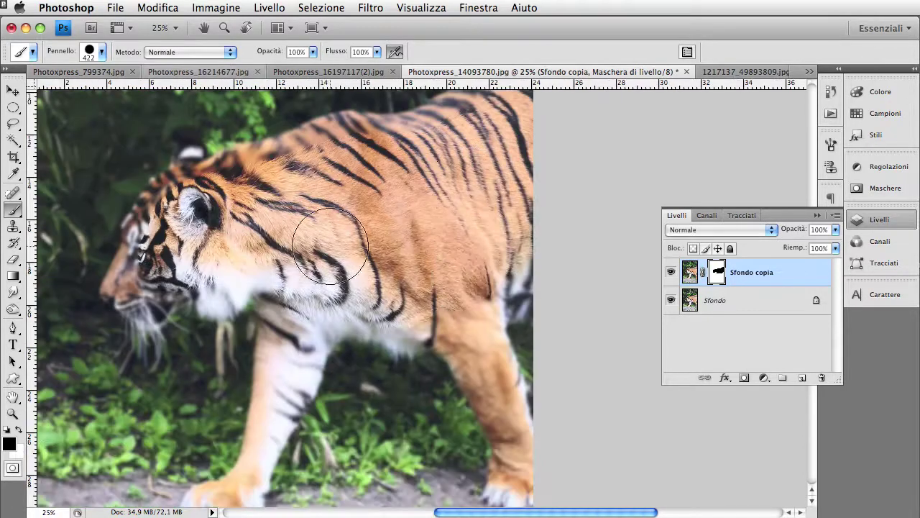
- Paint the mask with a 95 px brush to sharpen the tiger's face
{"action": "left_click", "coordinate": [103, 52]}
{"action": "left_click_drag", "start_coordinate": [122, 90], "coordinate": [81, 90]}
{"action": "key", "text": "Return"}
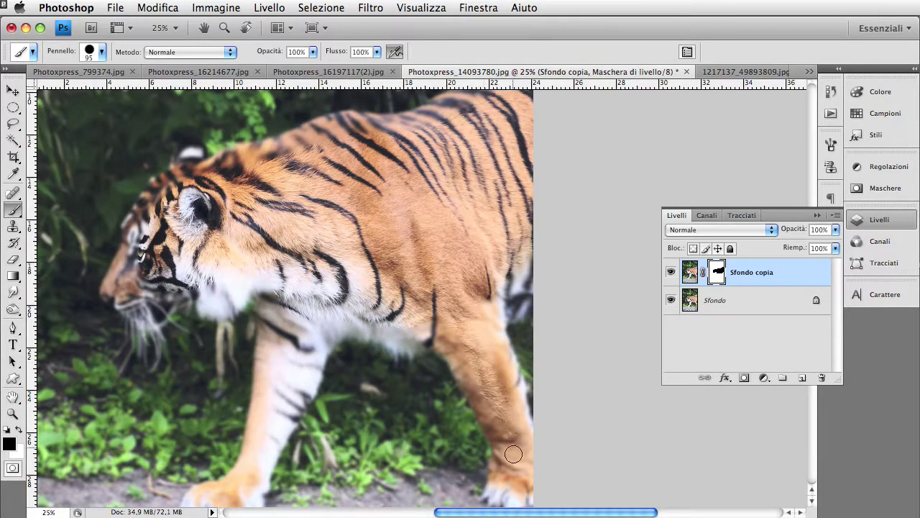
{"action": "left_click_drag", "start_coordinate": [140, 298], "coordinate": [146, 235]}
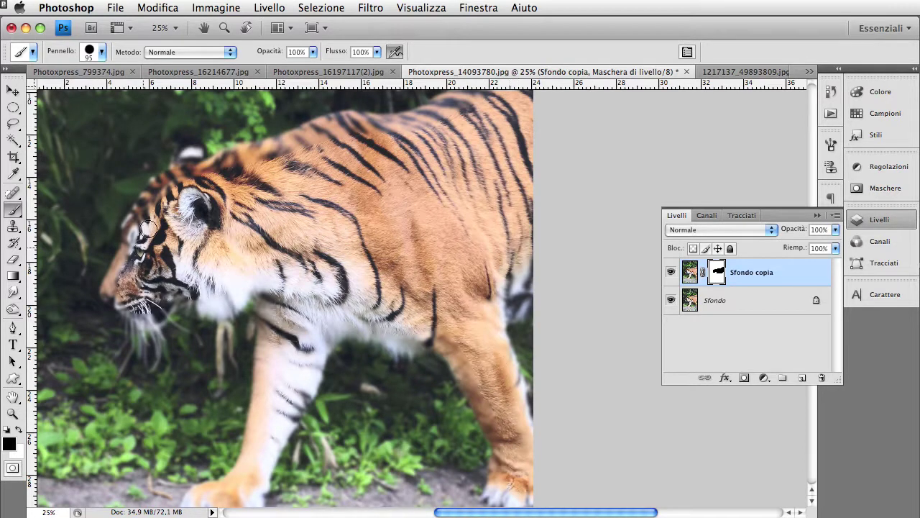
{"action": "scroll", "coordinate": [345, 197], "scroll_direction": "up", "scroll_amount": 2}
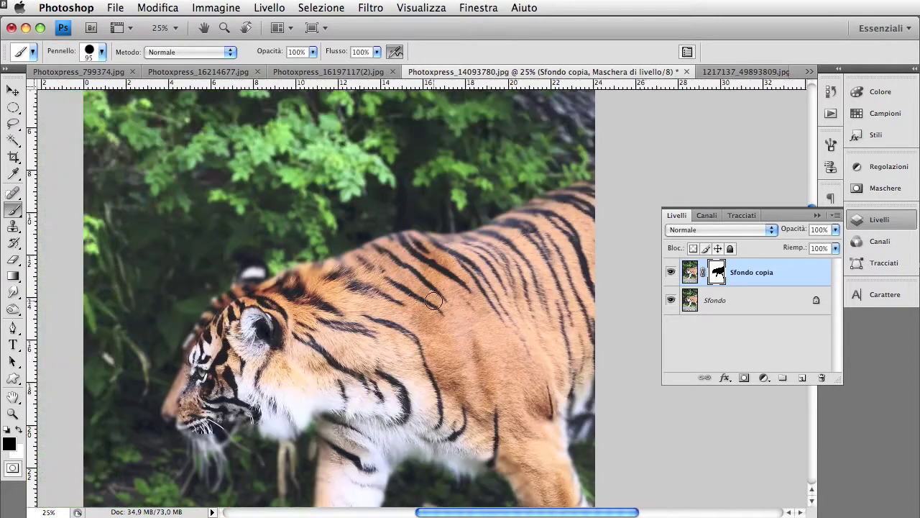
- Set the mask brush to 127 px, 0% hardness, about 51% opacity and 56% flow
{"action": "left_click", "coordinate": [102, 52]}
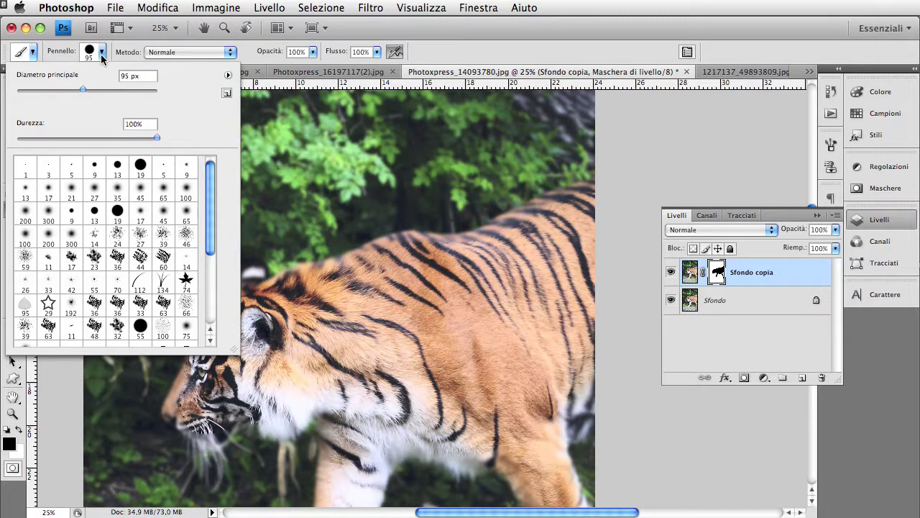
{"action": "left_click_drag", "start_coordinate": [82, 89], "coordinate": [96, 90]}
{"action": "left_click_drag", "start_coordinate": [157, 136], "coordinate": [14, 140]}
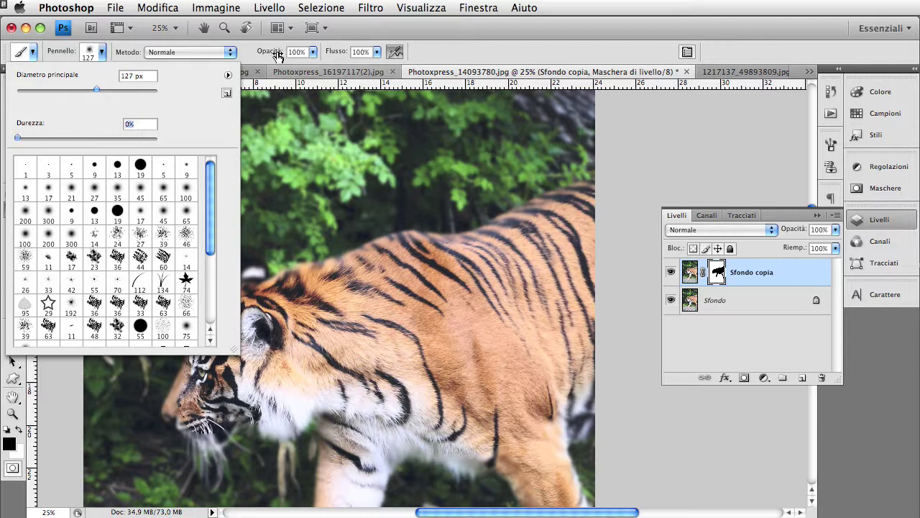
{"action": "left_click_drag", "start_coordinate": [276, 55], "coordinate": [260, 55]}
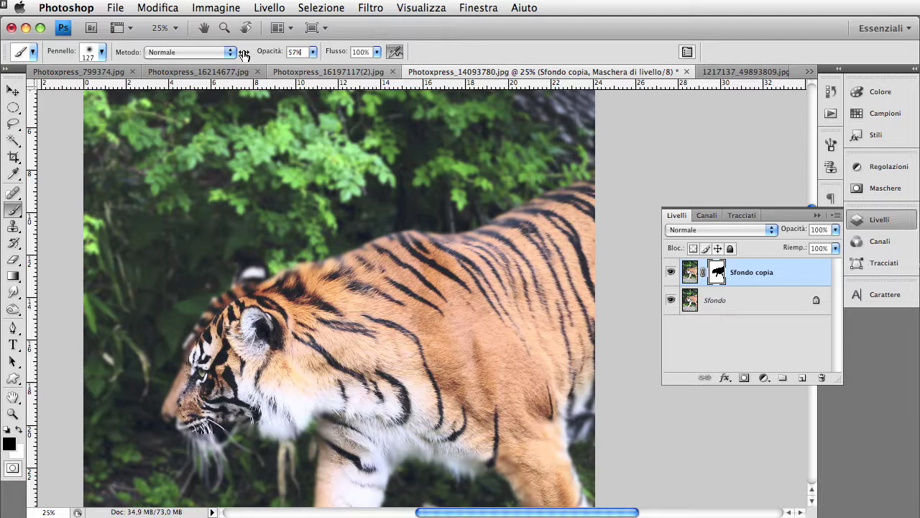
{"action": "left_click_drag", "start_coordinate": [338, 55], "coordinate": [308, 56]}
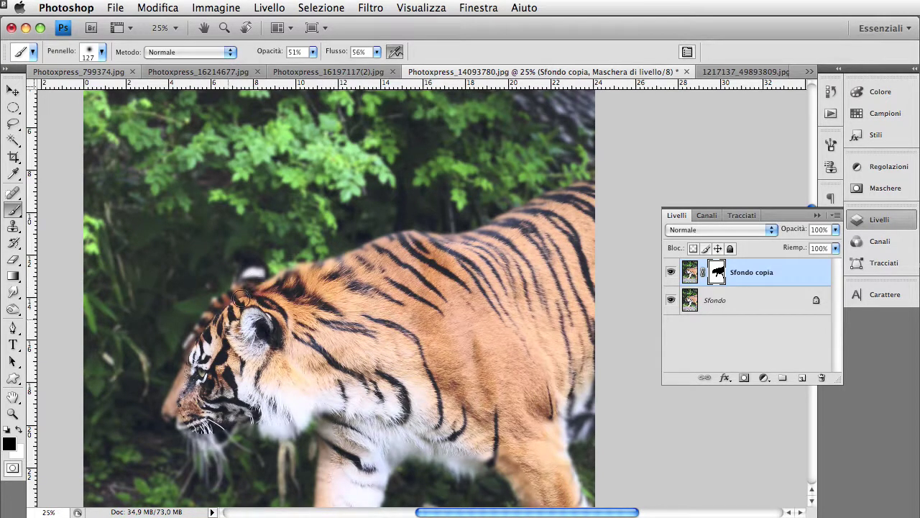
{"action": "scroll", "coordinate": [307, 411], "scroll_direction": "down", "scroll_amount": 3}
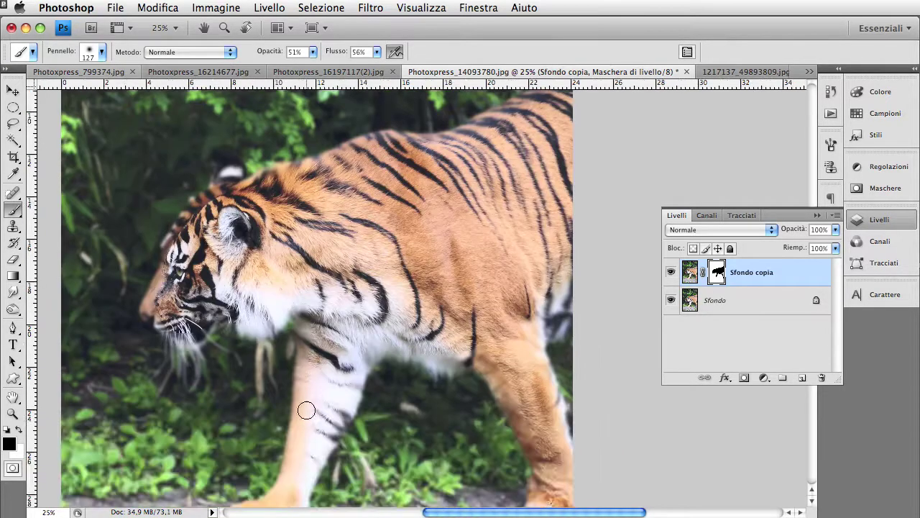
{"action": "scroll", "coordinate": [320, 302], "scroll_direction": "down", "scroll_amount": 2}
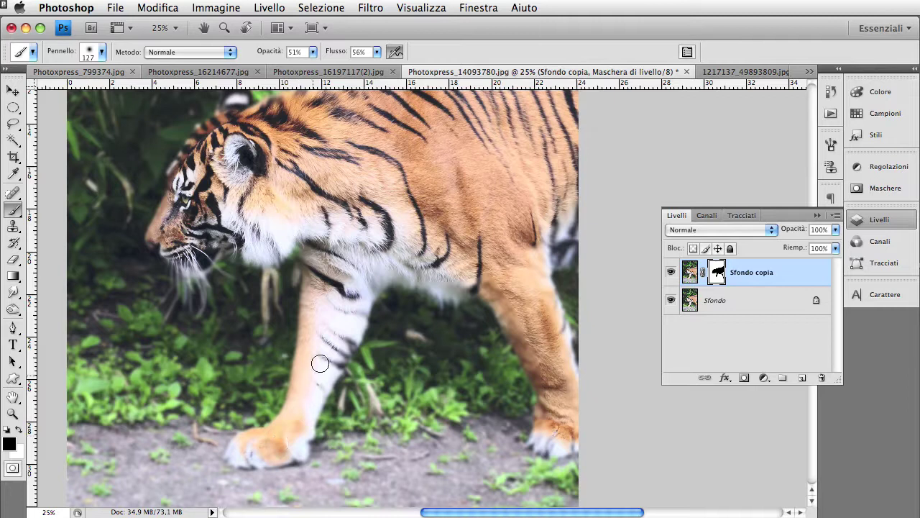
{"action": "scroll", "coordinate": [365, 280], "scroll_direction": "up", "scroll_amount": 5}
{"action": "scroll", "coordinate": [365, 280], "scroll_direction": "left", "scroll_amount": 3}
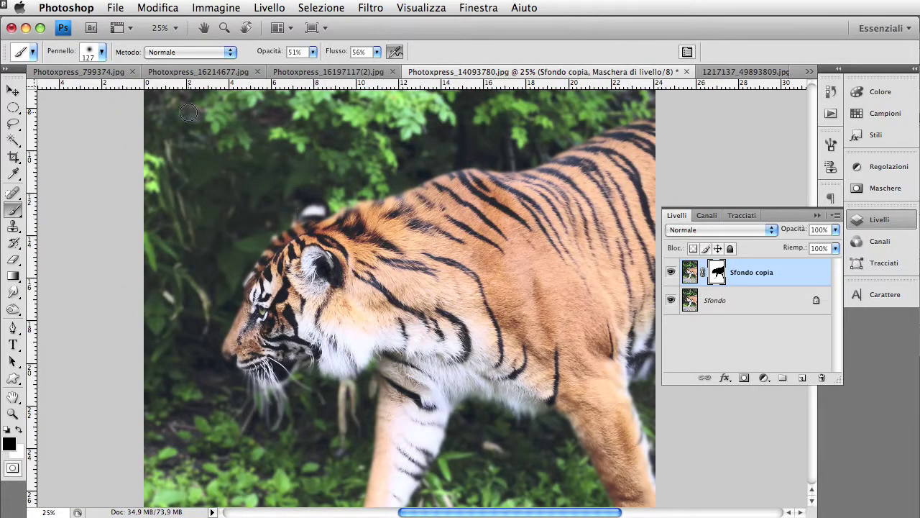
{"action": "left_click", "coordinate": [101, 54]}
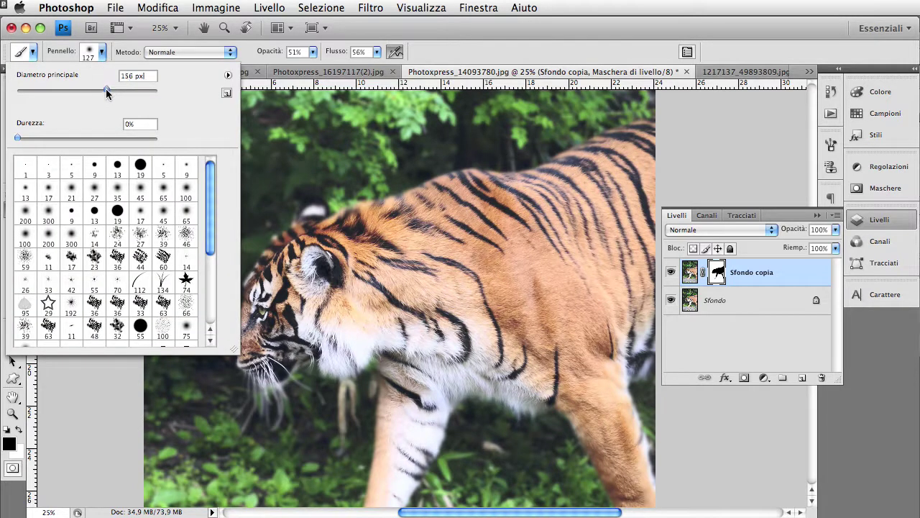
- Paint the mask along the tiger's back with a 288 px brush at 19% opacity, 20% flow
{"action": "left_click_drag", "start_coordinate": [128, 90], "coordinate": [128, 90]}
{"action": "left_click", "coordinate": [119, 52]}
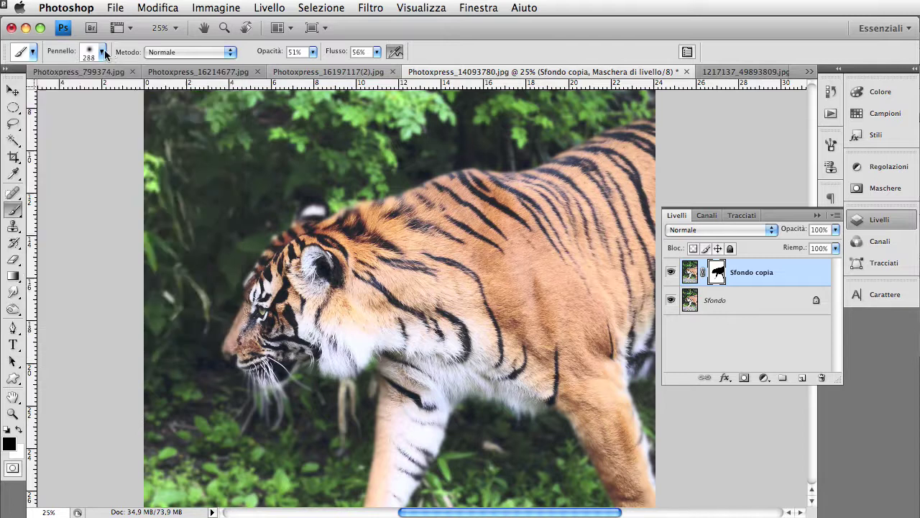
{"action": "left_click_drag", "start_coordinate": [277, 56], "coordinate": [255, 56]}
{"action": "left_click_drag", "start_coordinate": [346, 57], "coordinate": [317, 56]}
{"action": "mouse_move", "coordinate": [652, 126]}
{"action": "left_mouse_down"}
{"action": "mouse_move", "coordinate": [598, 155]}
{"action": "mouse_move", "coordinate": [624, 121]}
{"action": "mouse_move", "coordinate": [561, 164]}
{"action": "mouse_move", "coordinate": [511, 177]}
{"action": "mouse_move", "coordinate": [626, 126]}
{"action": "mouse_move", "coordinate": [546, 173]}
{"action": "mouse_move", "coordinate": [453, 179]}
{"action": "mouse_move", "coordinate": [547, 180]}
{"action": "mouse_move", "coordinate": [510, 180]}
{"action": "mouse_move", "coordinate": [560, 162]}
{"action": "mouse_move", "coordinate": [399, 207]}
{"action": "mouse_move", "coordinate": [363, 207]}
{"action": "mouse_move", "coordinate": [327, 230]}
{"action": "mouse_move", "coordinate": [298, 227]}
{"action": "mouse_move", "coordinate": [268, 272]}
{"action": "mouse_move", "coordinate": [237, 360]}
{"action": "mouse_move", "coordinate": [265, 374]}
{"action": "mouse_move", "coordinate": [251, 356]}
{"action": "left_mouse_up"}
{"action": "scroll", "coordinate": [245, 352], "scroll_direction": "down", "scroll_amount": 1}
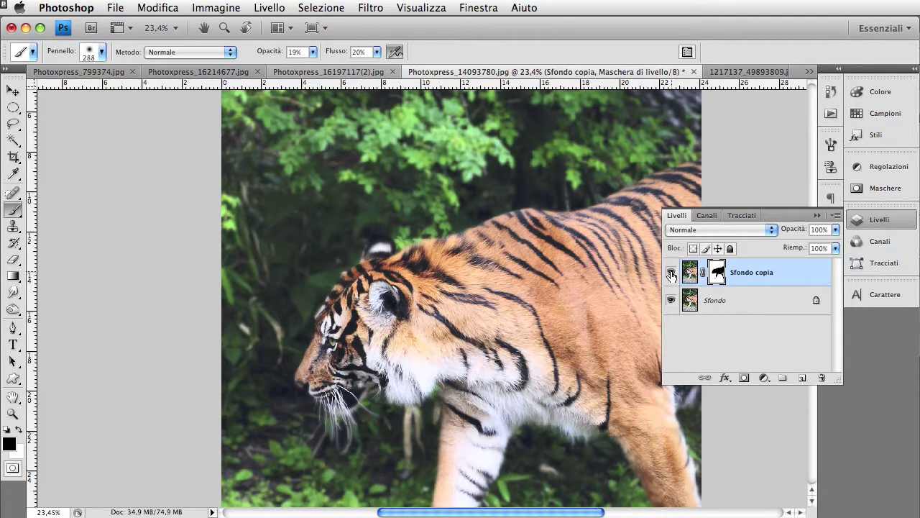
- Toggle Sfondo copia's visibility twice to compare it with the original background
{"action": "left_click", "coordinate": [671, 274]}
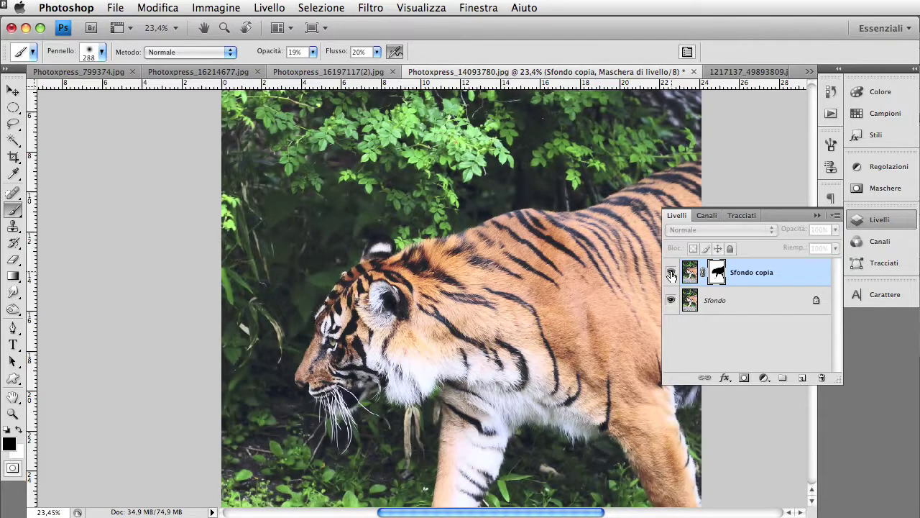
{"action": "left_click", "coordinate": [671, 274]}
{"action": "left_click", "coordinate": [671, 274]}
{"action": "left_click", "coordinate": [671, 274]}
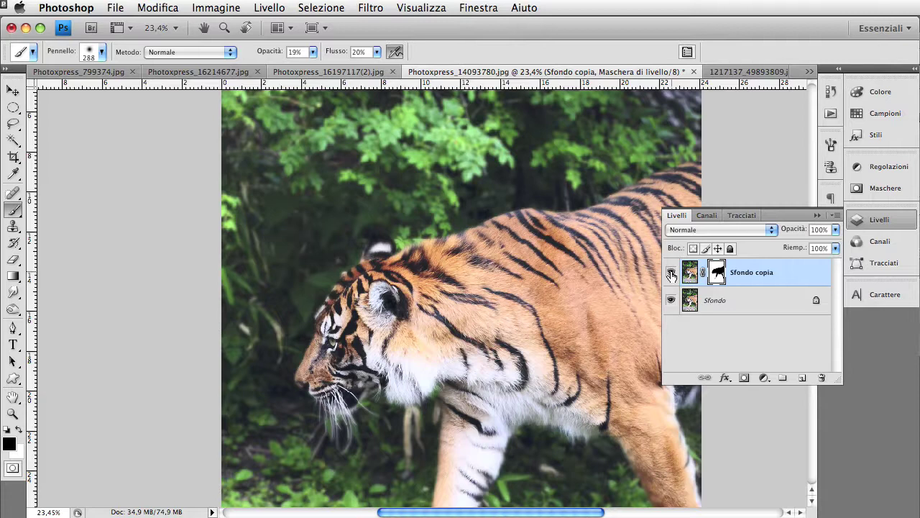
- Switch to the Move tool, zoom out to the whole tiger, and target the layer image
{"action": "key", "text": "v"}
{"action": "key", "text": "ctrl+minus"}
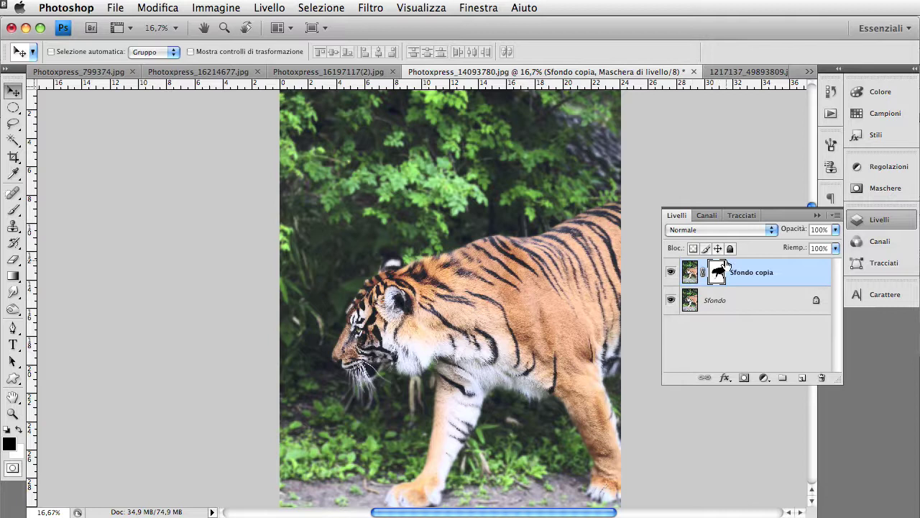
{"action": "left_click", "coordinate": [690, 272]}
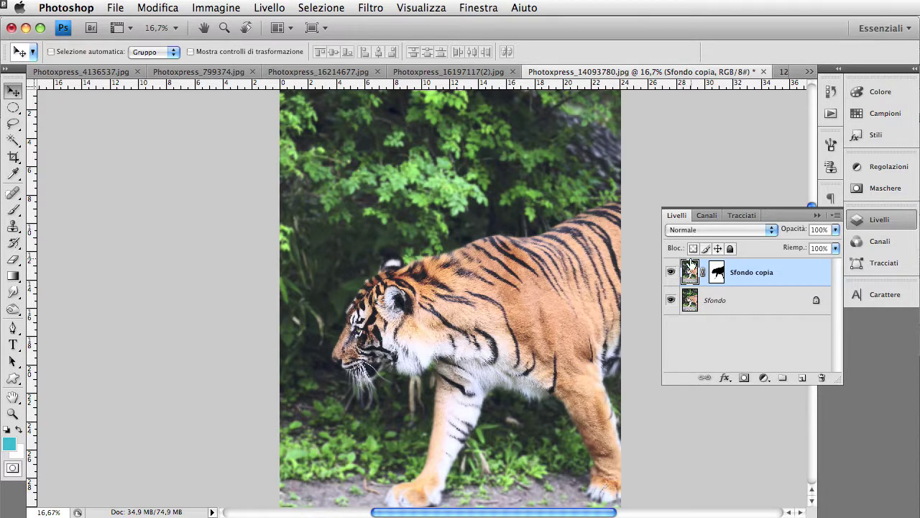
- Make the Sfondo copia image thumbnail, not its mask, the active target
{"action": "left_click", "coordinate": [691, 271]}
{"action": "left_click", "coordinate": [371, 8]}
{"action": "mouse_move", "coordinate": [403, 215]}
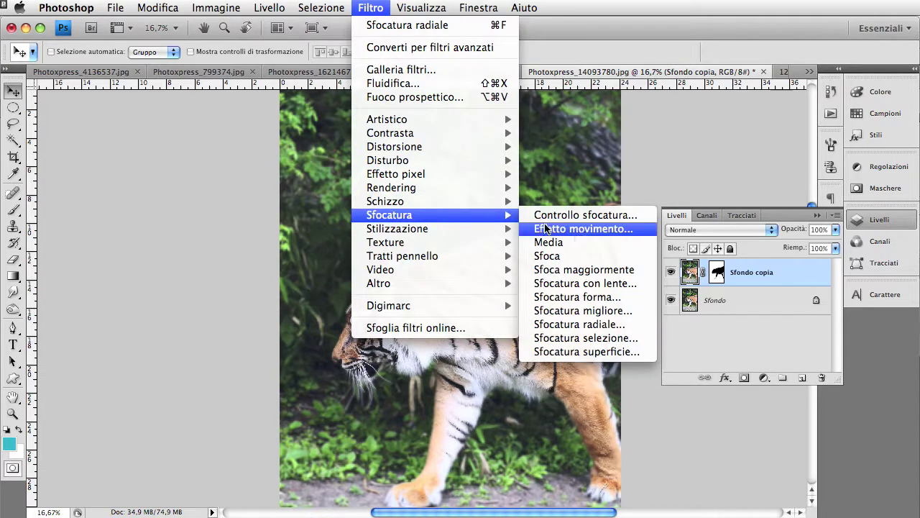
- Apply a Zoom-method Sfocatura radiale with amount 10 to Sfondo copia, then toggle it to compare
{"action": "left_click", "coordinate": [630, 327]}
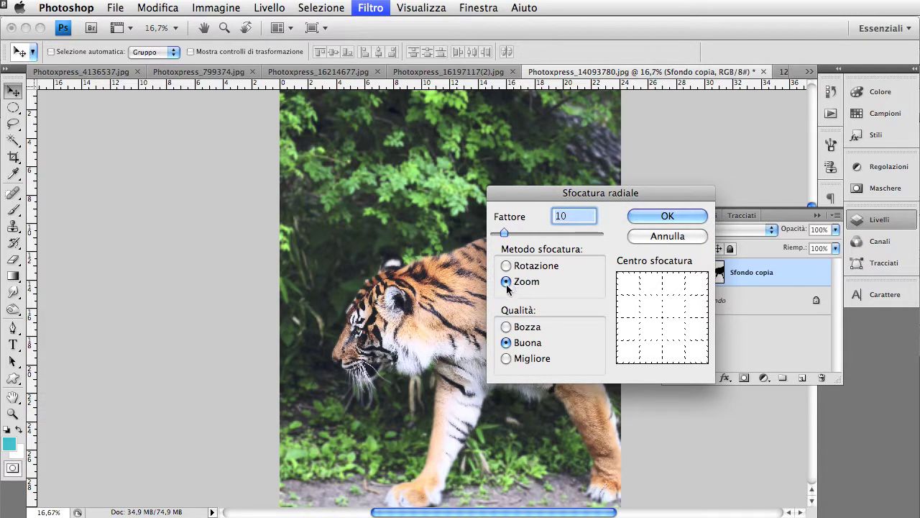
{"action": "left_click", "coordinate": [651, 213]}
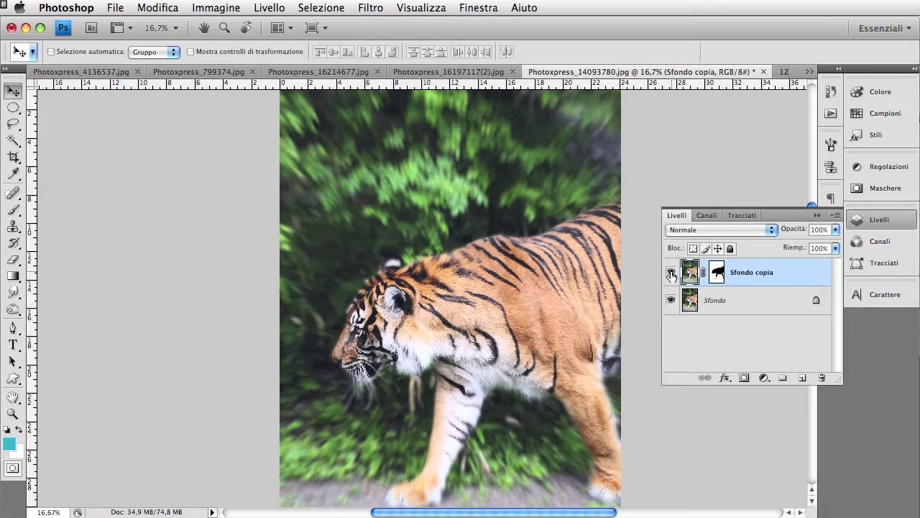
{"action": "left_click", "coordinate": [671, 273]}
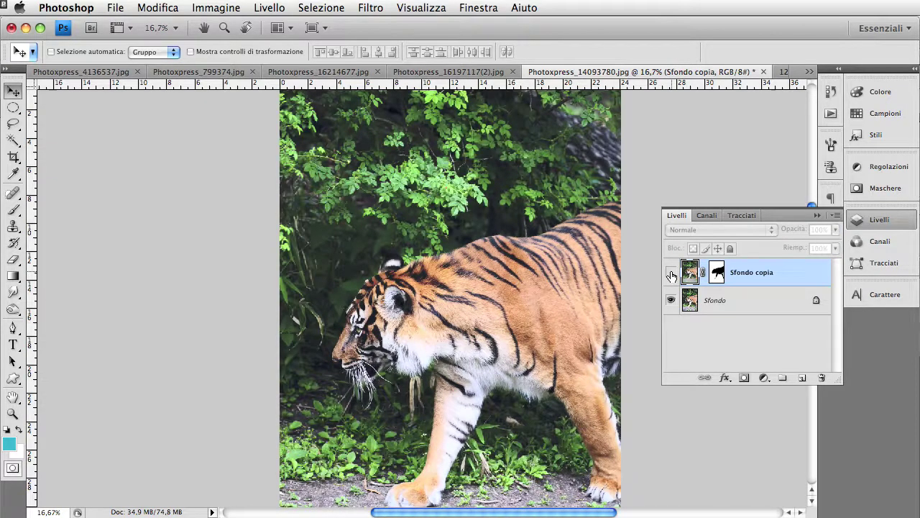
{"action": "left_click", "coordinate": [671, 273]}
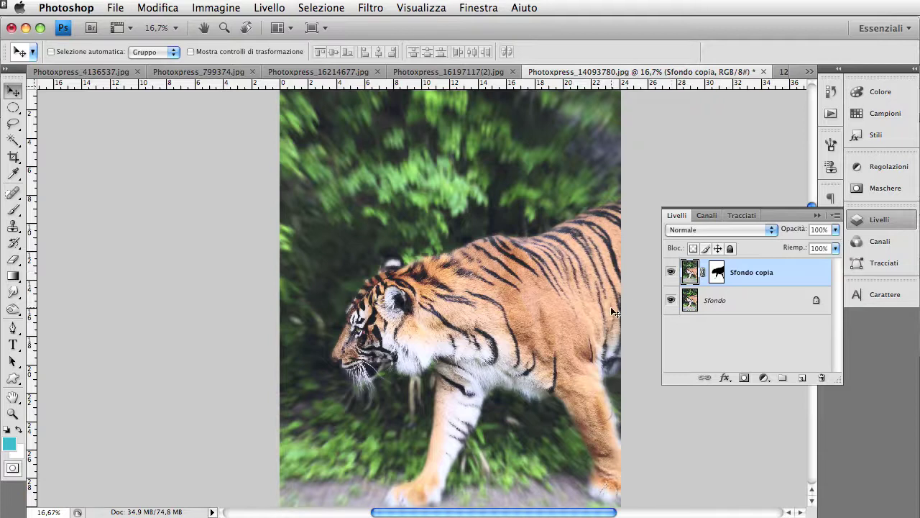